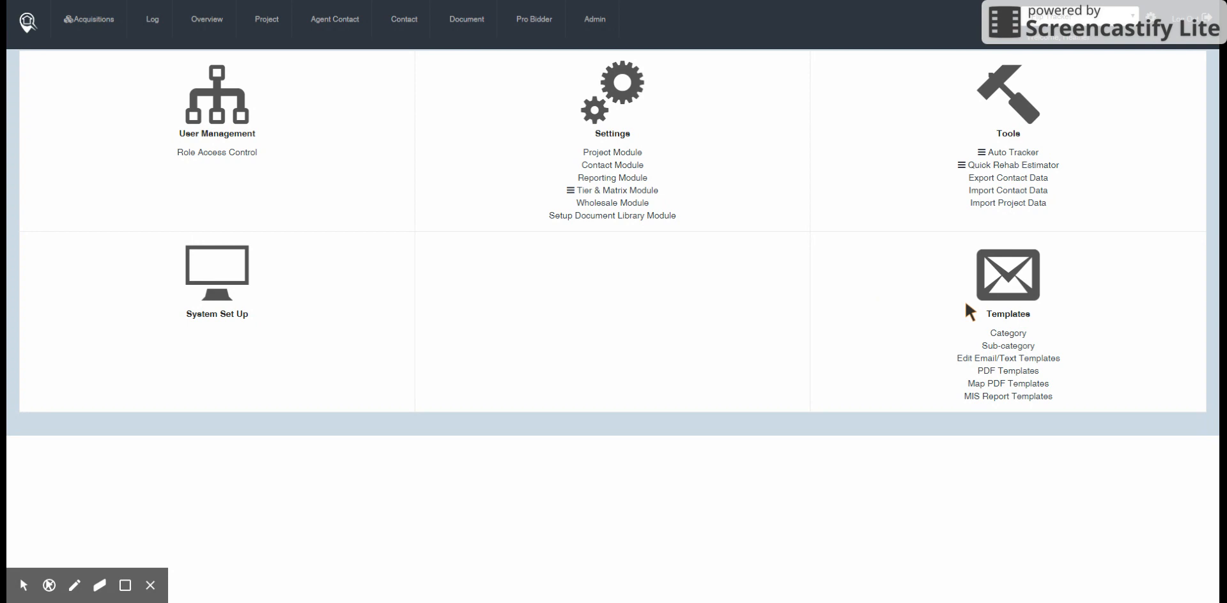
Paste the letter into a new email/text template and delete the "We close GUARANTEED" slogan, image box and disclaimer from its end
left_click(977, 356)
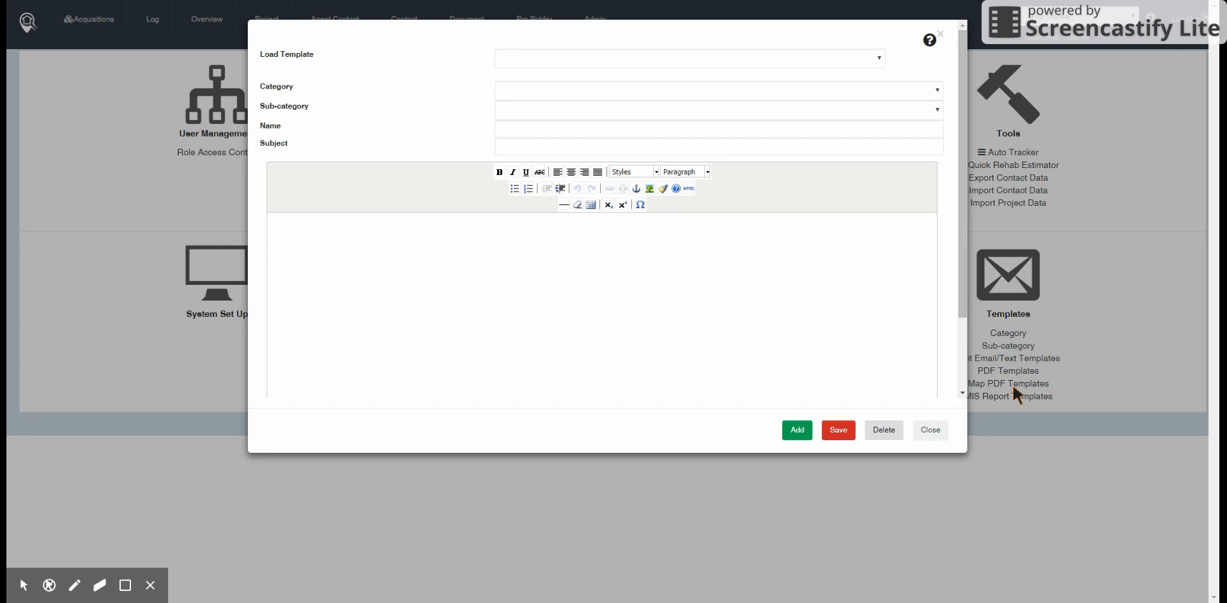
key("ctrl+v")
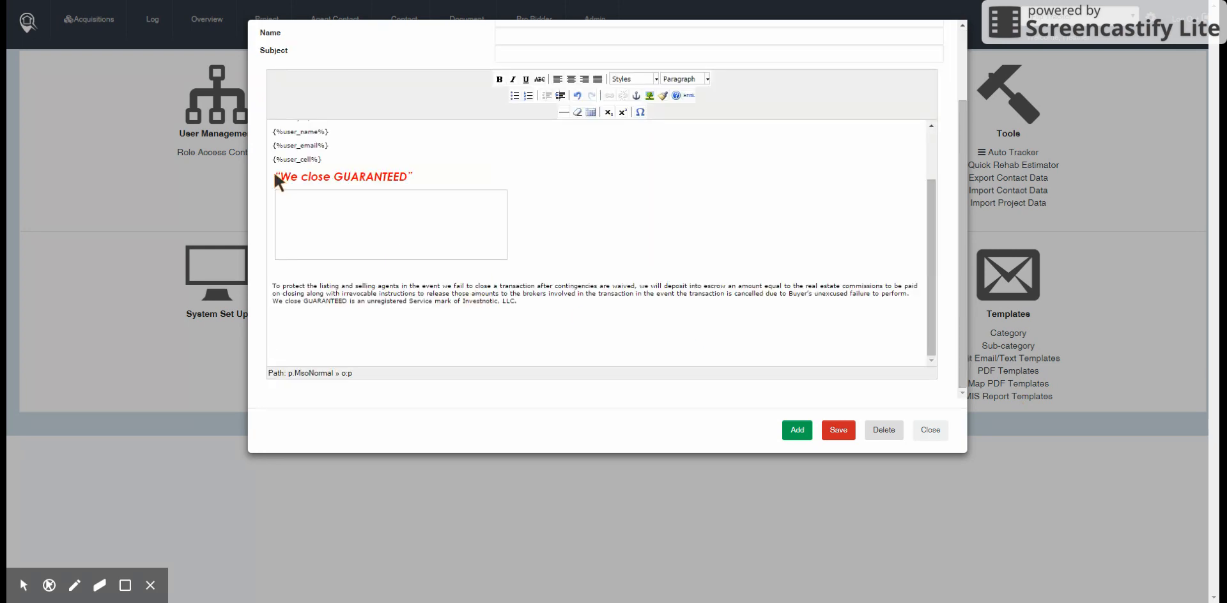
left_click_drag(278, 175, 556, 301)
key("Delete")
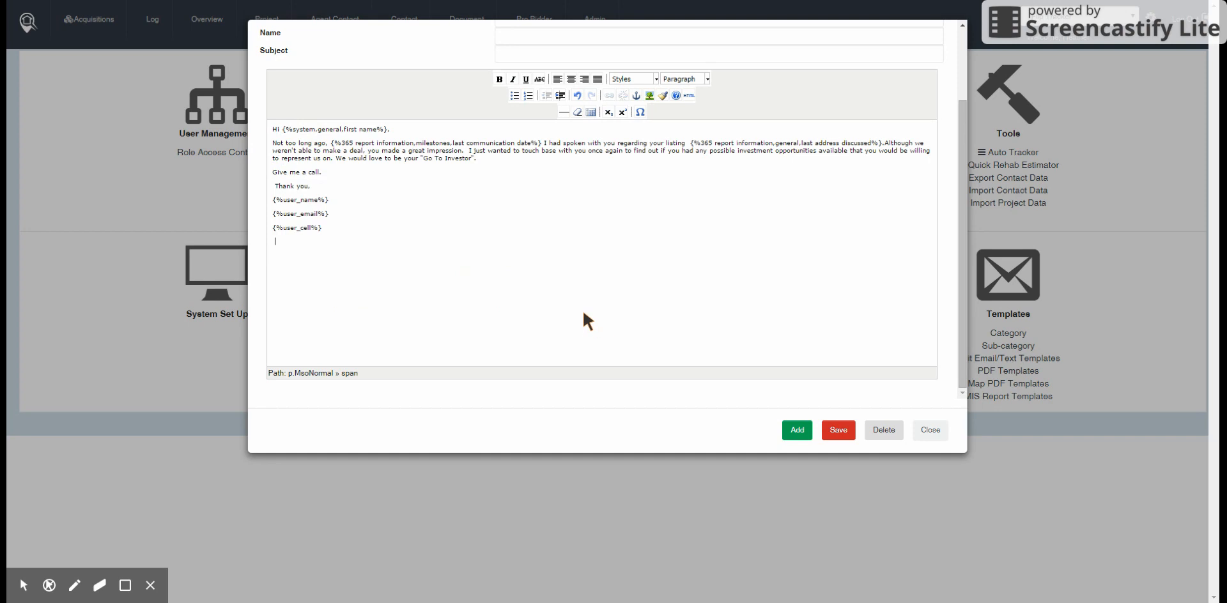
scroll(569, 310, "up", 2)
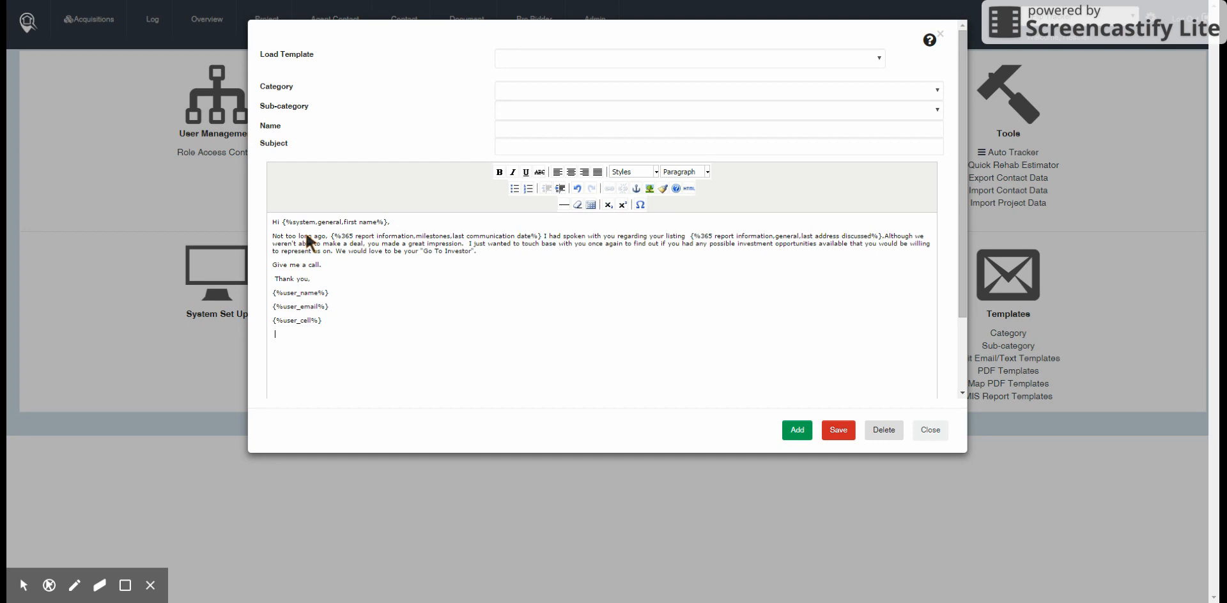
Delete the last communication date placeholder from the letter's first paragraph and undo the deletion
left_click(529, 235)
left_click_drag(528, 235, 286, 227)
left_click(404, 228)
left_click_drag(534, 237, 331, 238)
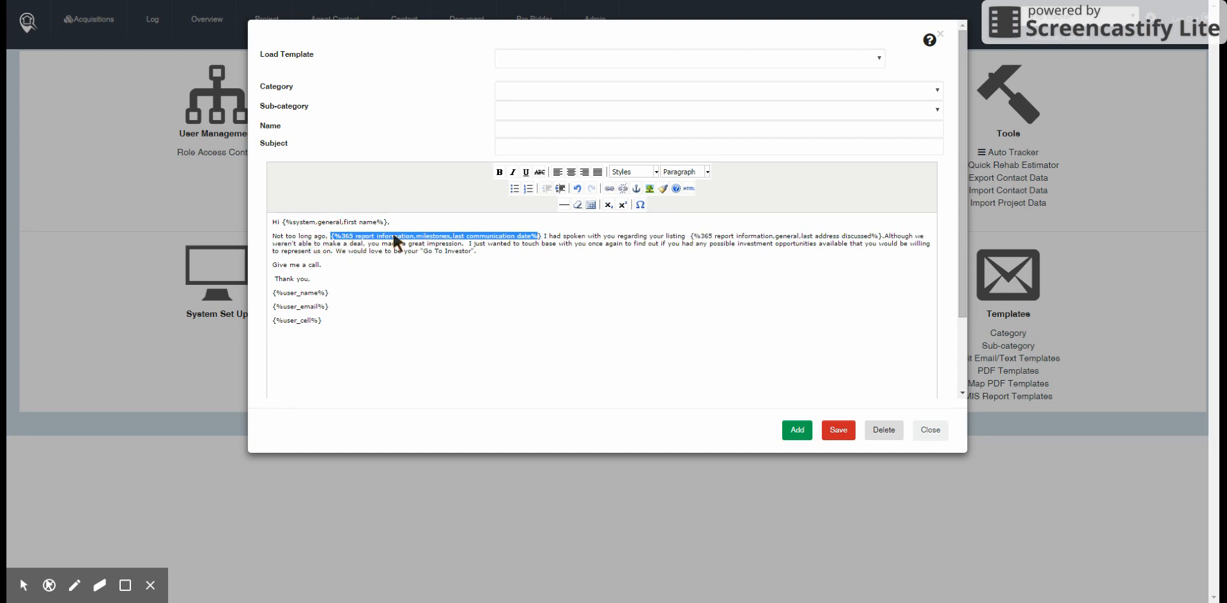
left_click(394, 239)
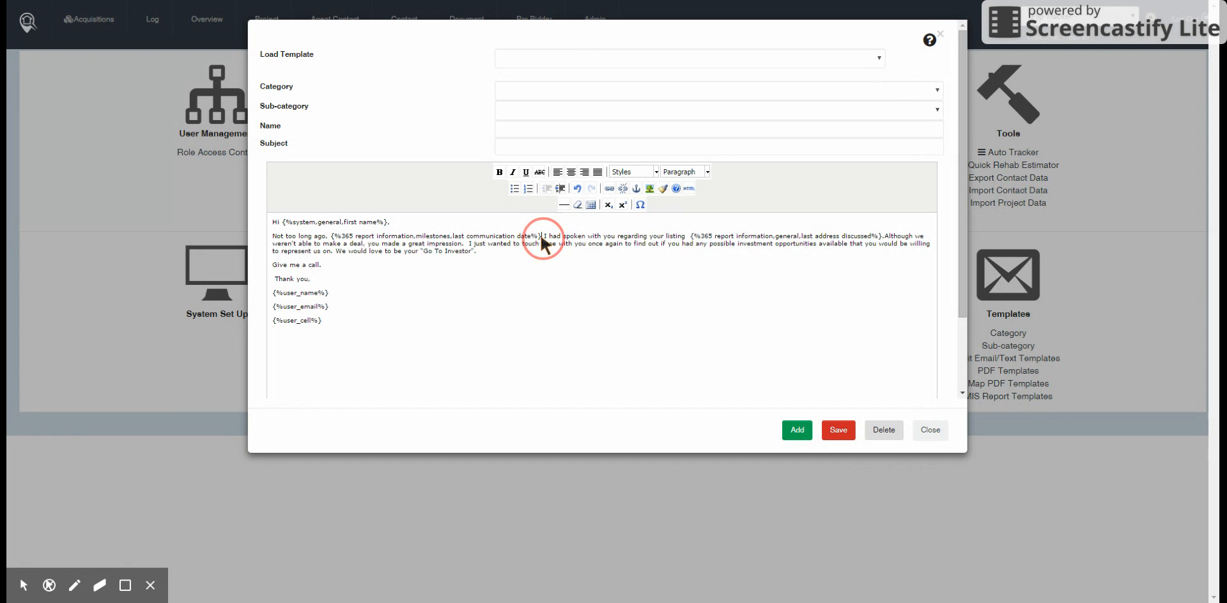
left_click_drag(542, 238, 330, 238)
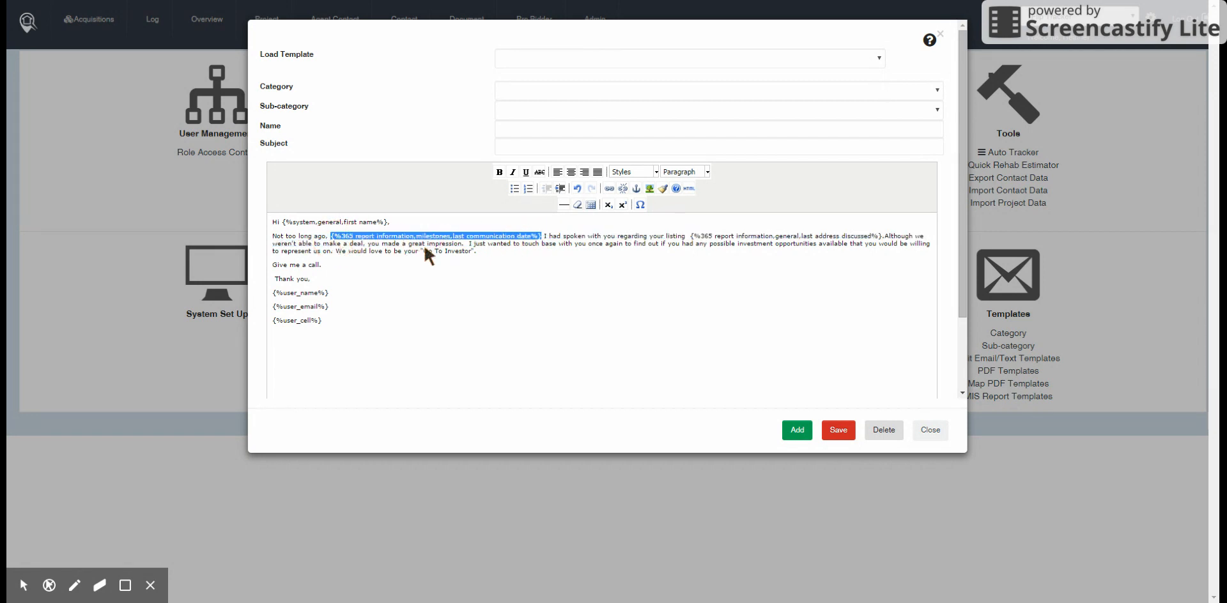
key("Delete")
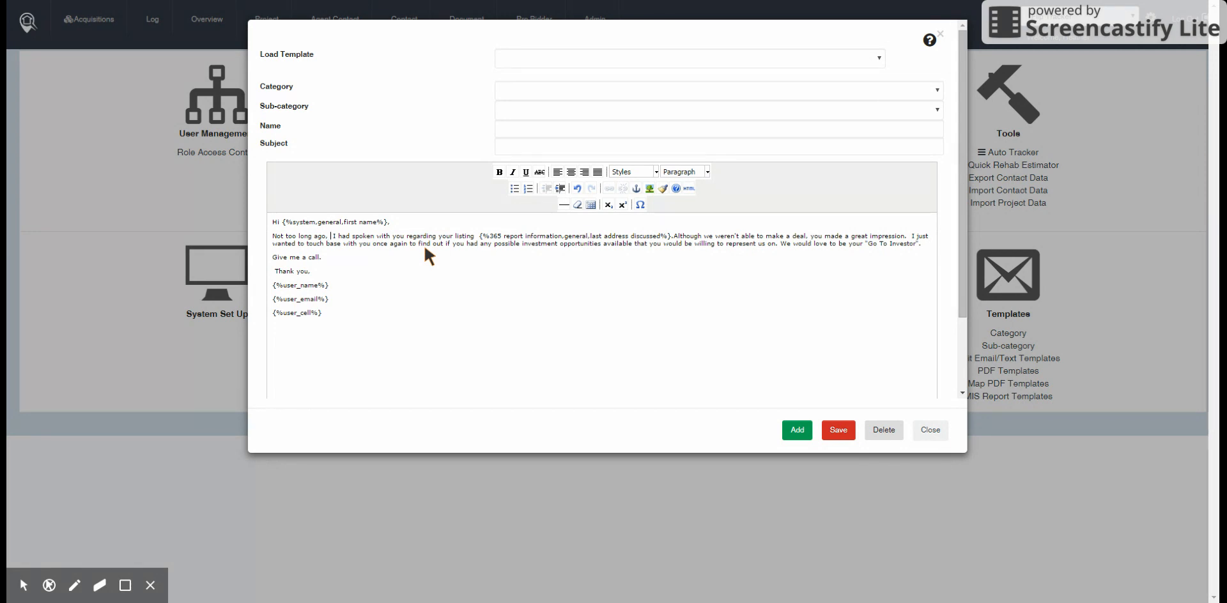
key("ctrl+z")
left_click(423, 248)
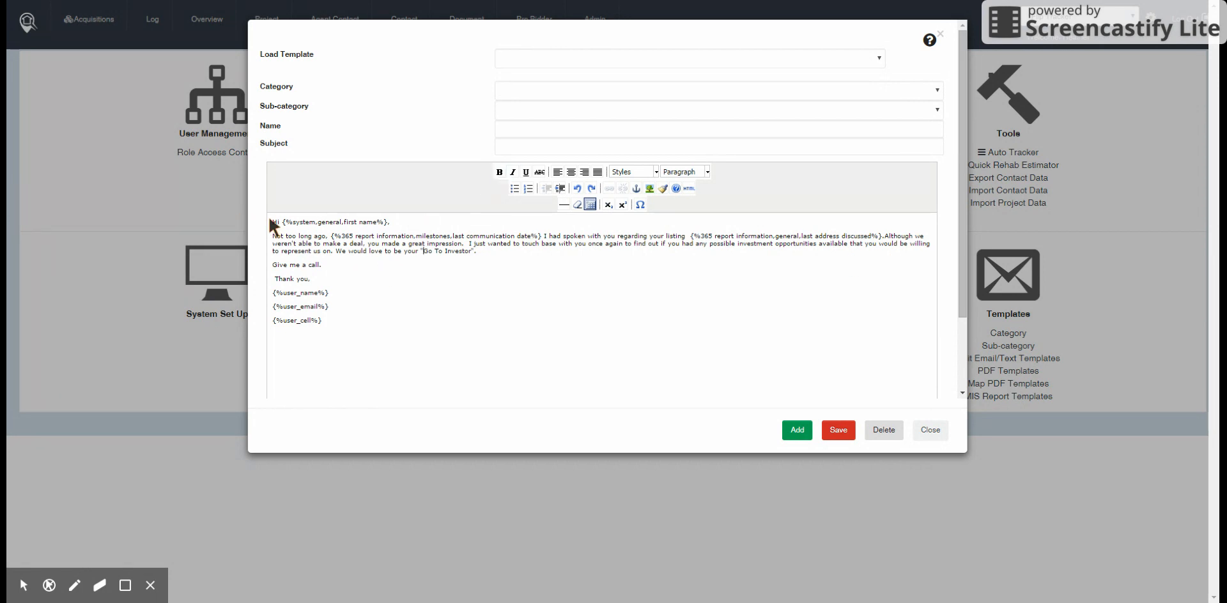
Clean up the messy formatting code of the entire letter, from the greeting to the user cell placeholder
left_click_drag(269, 220, 351, 296)
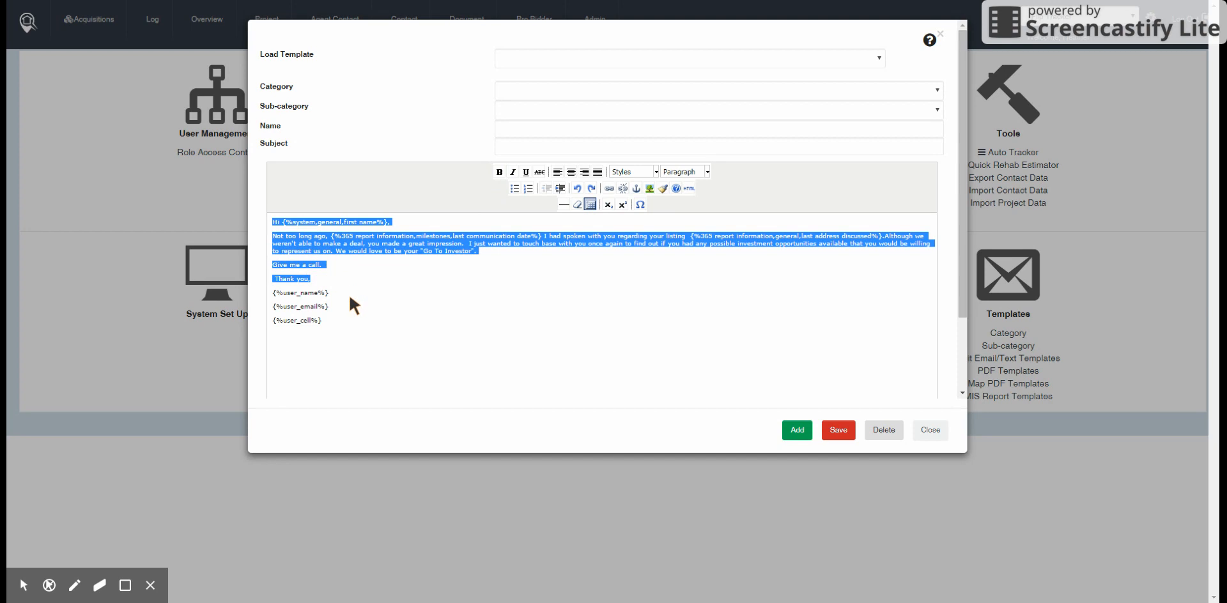
left_click(355, 305)
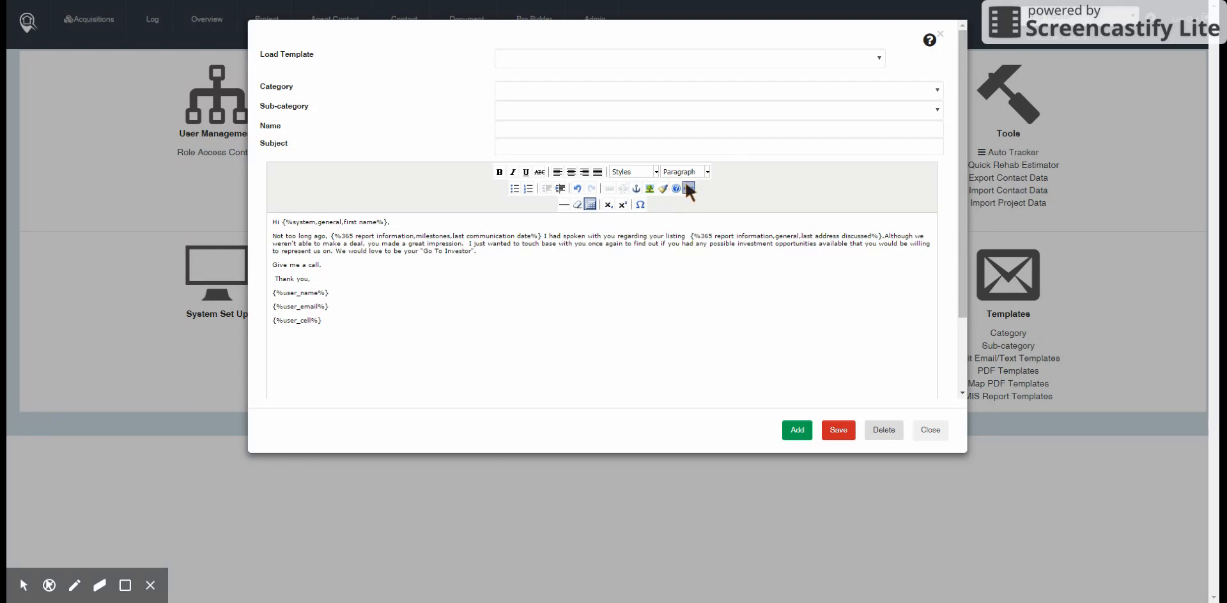
left_click_drag(480, 353, 268, 223)
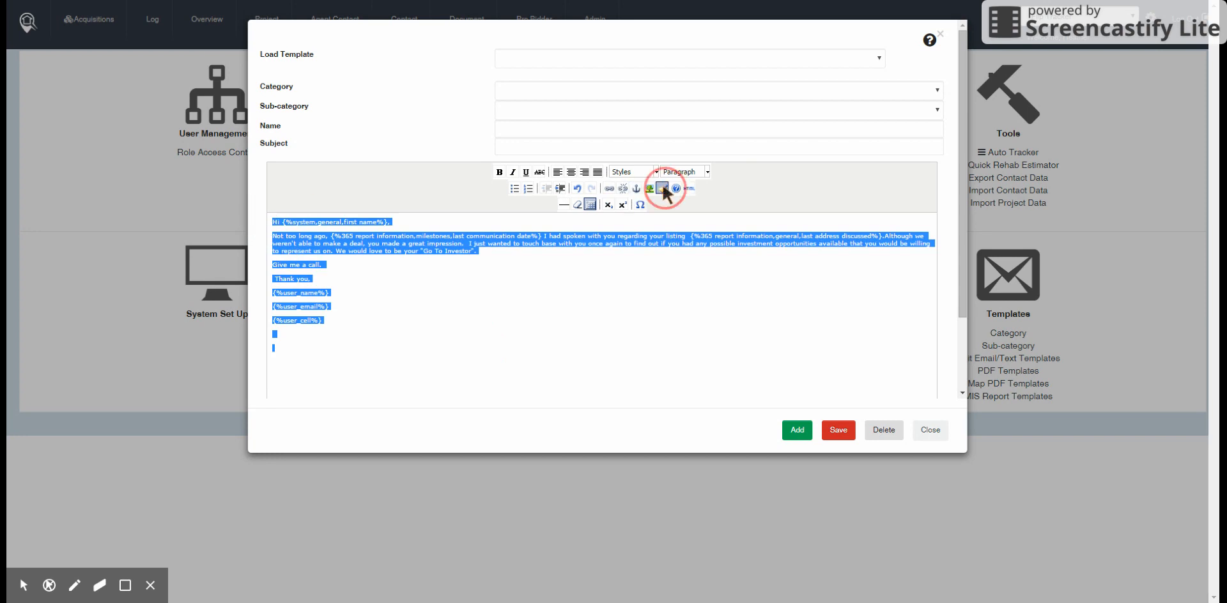
left_click(578, 204)
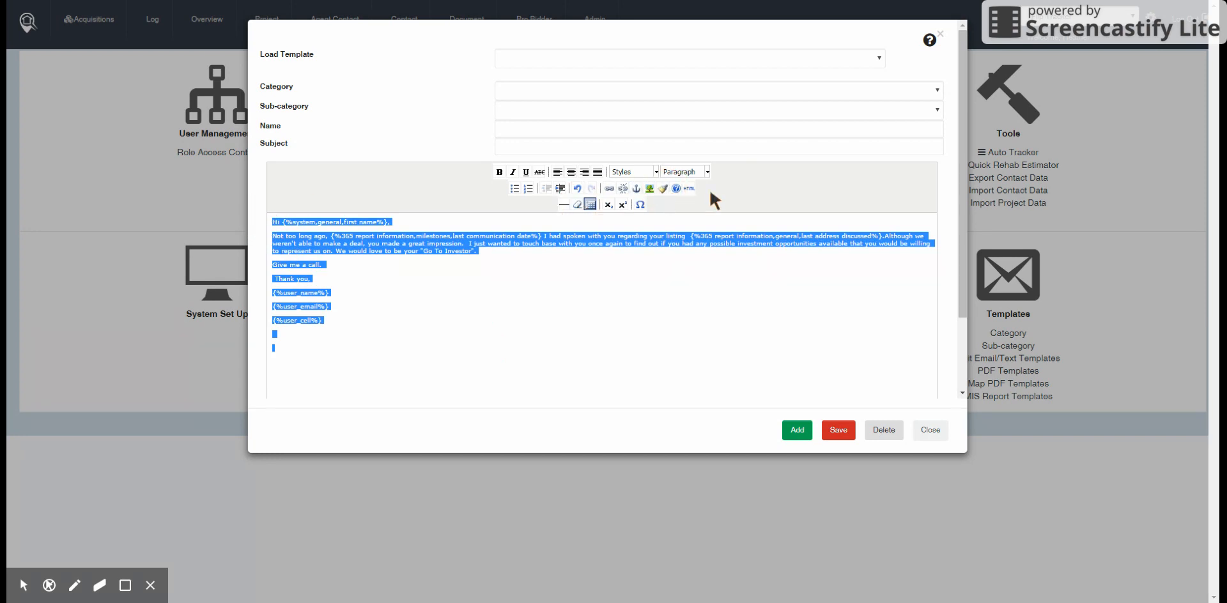
left_click(690, 188)
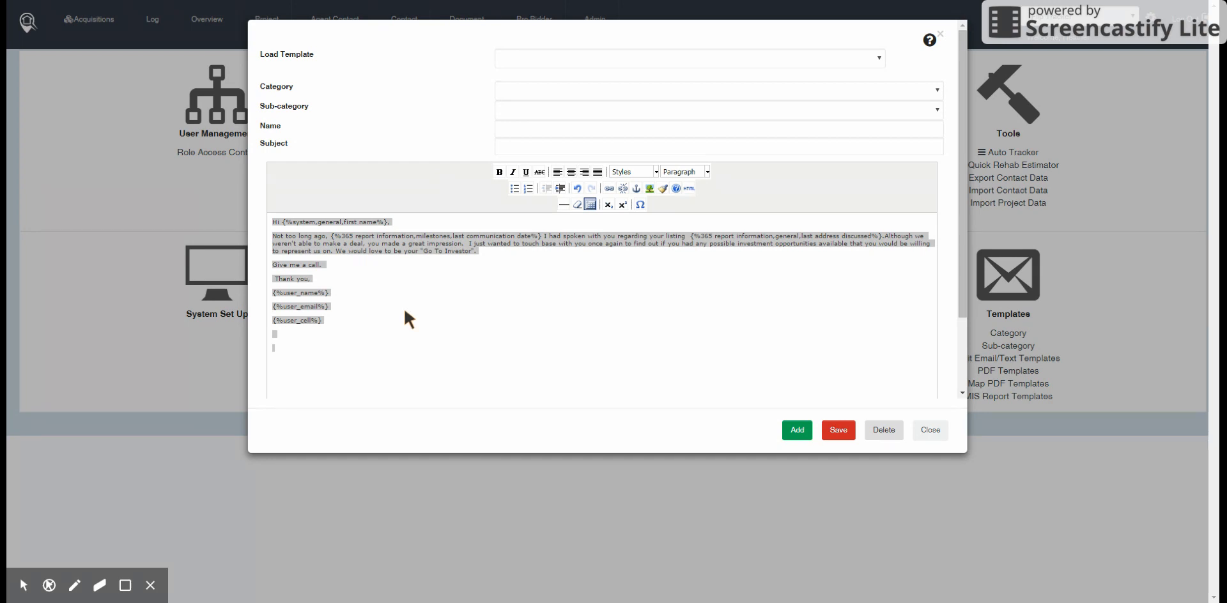
key("ctrl+z")
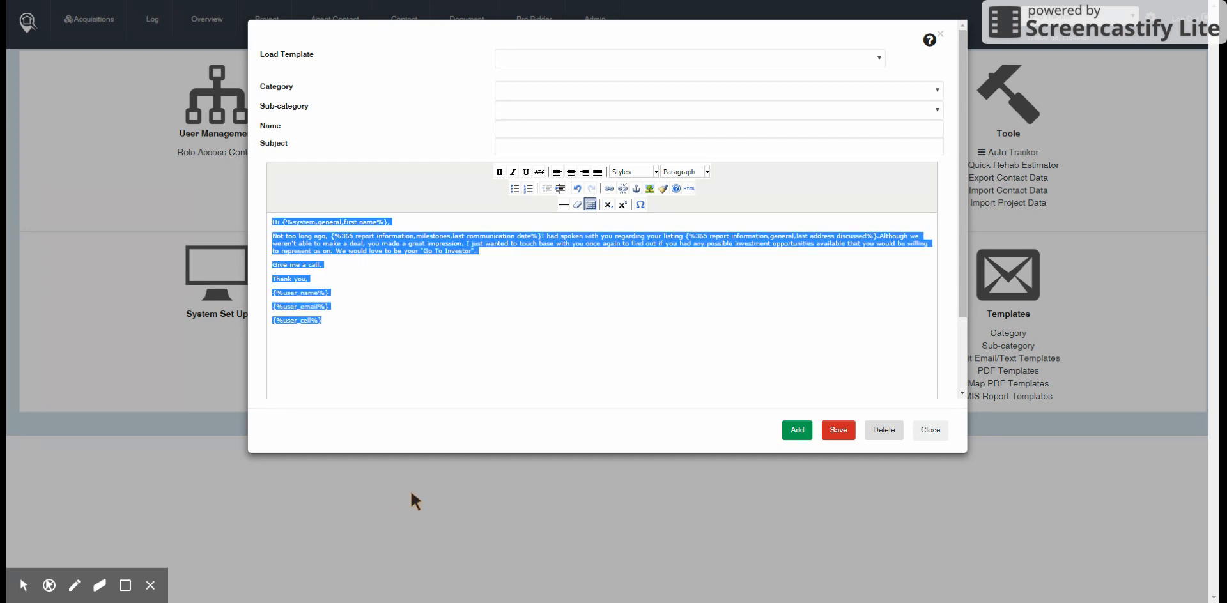
left_click(379, 262)
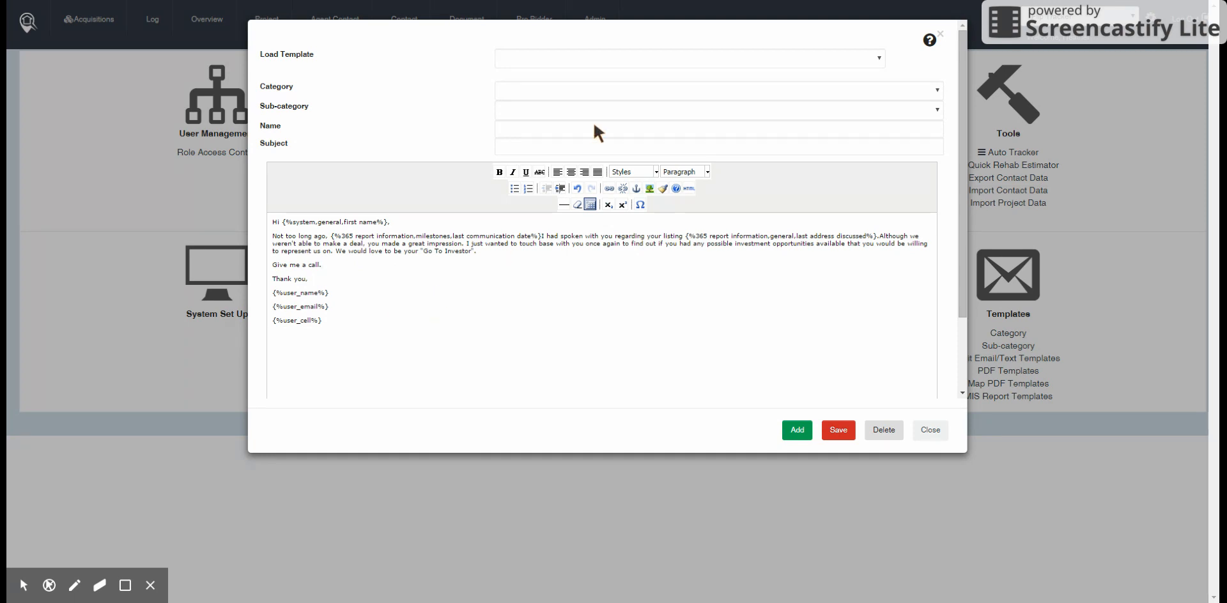
Name the template "BETC Hot Letter 1" with the subject "Your Go To Investor", save it and close the template editor
left_click(554, 127)
type("B")
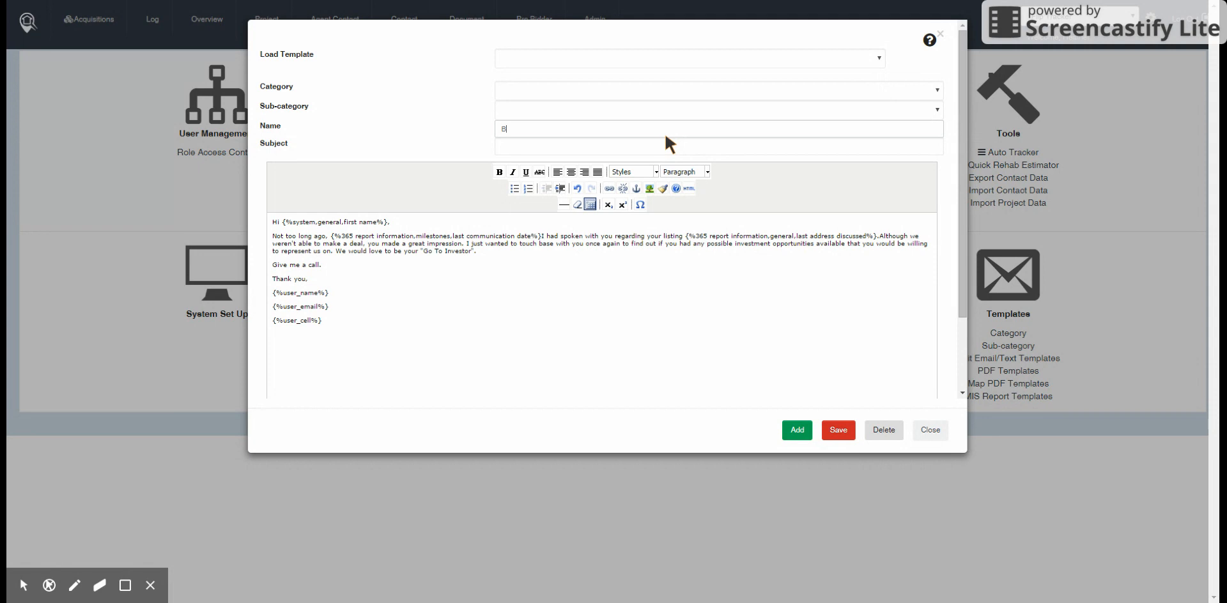
type("ETC Hot Letter 1")
left_click(644, 146)
type("Your Go To Investor")
left_click(845, 438)
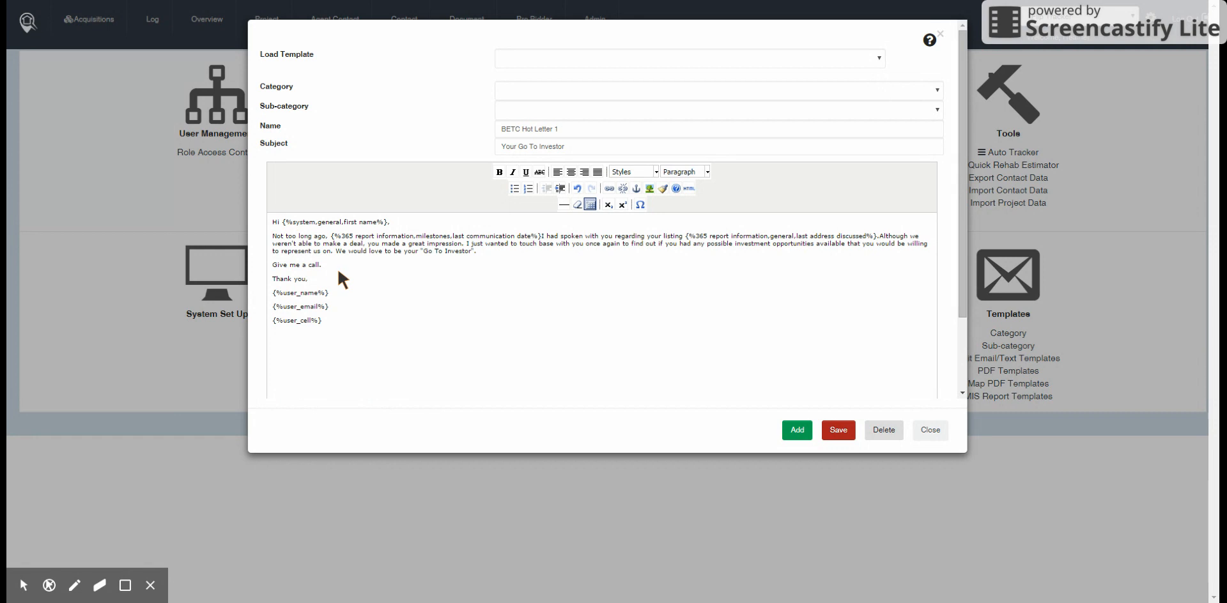
left_click(939, 34)
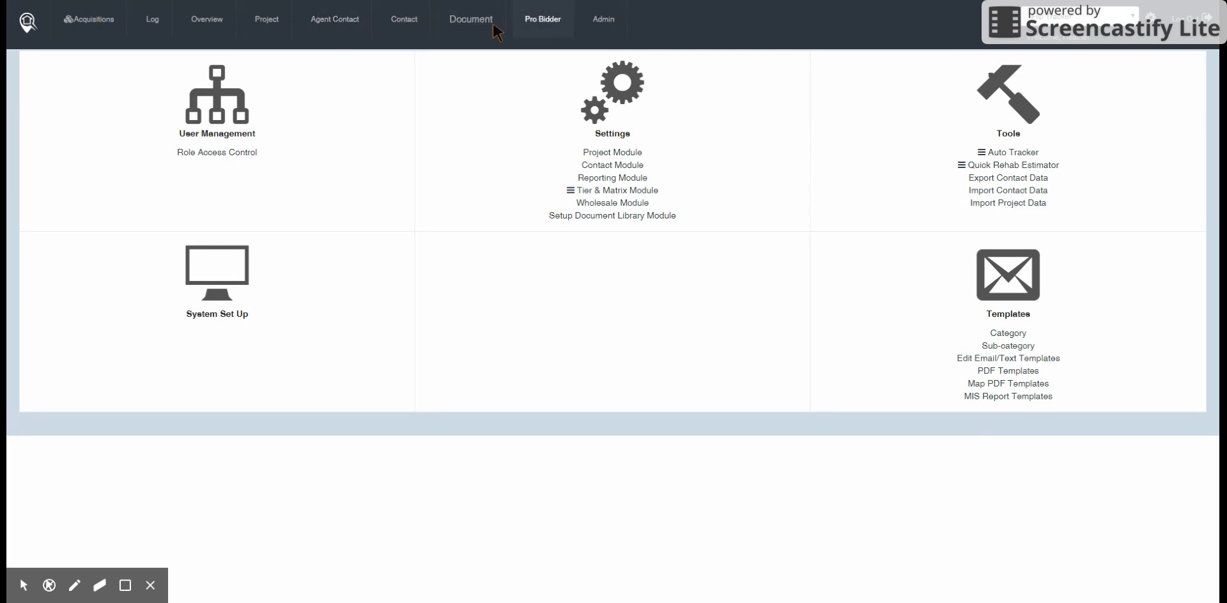
Search the agent contacts with all filters left blank and look through the resulting list
left_click(329, 23)
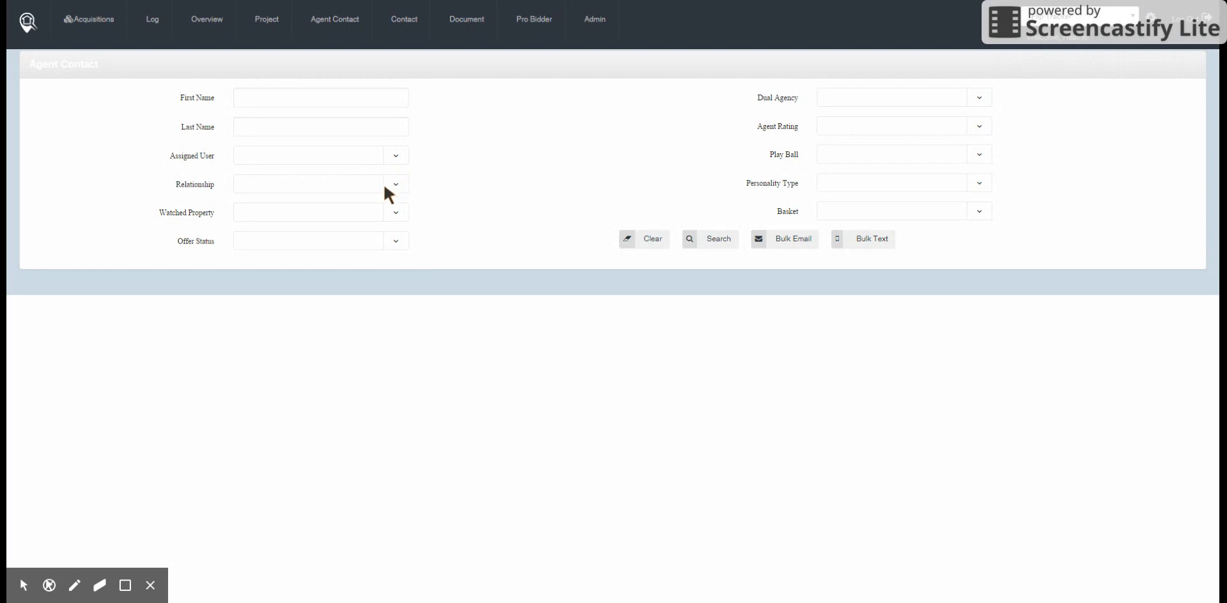
left_click(395, 204)
left_click(359, 189)
left_click(315, 188)
left_click(390, 190)
left_click(705, 240)
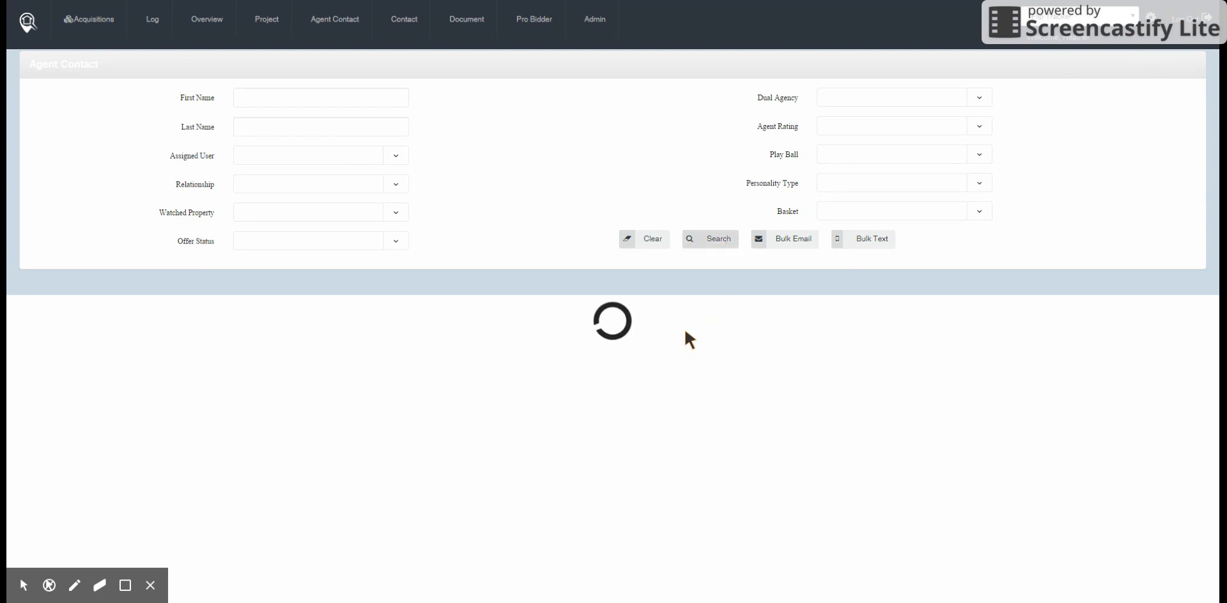
scroll(674, 317, "down", 7)
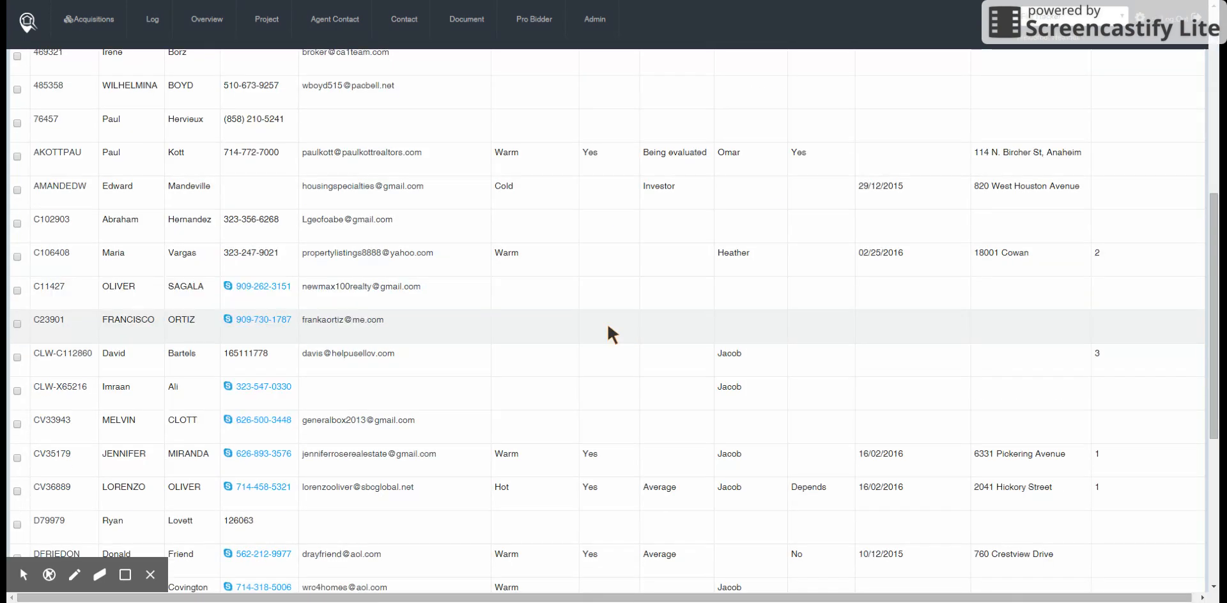
scroll(607, 321, "up", 7)
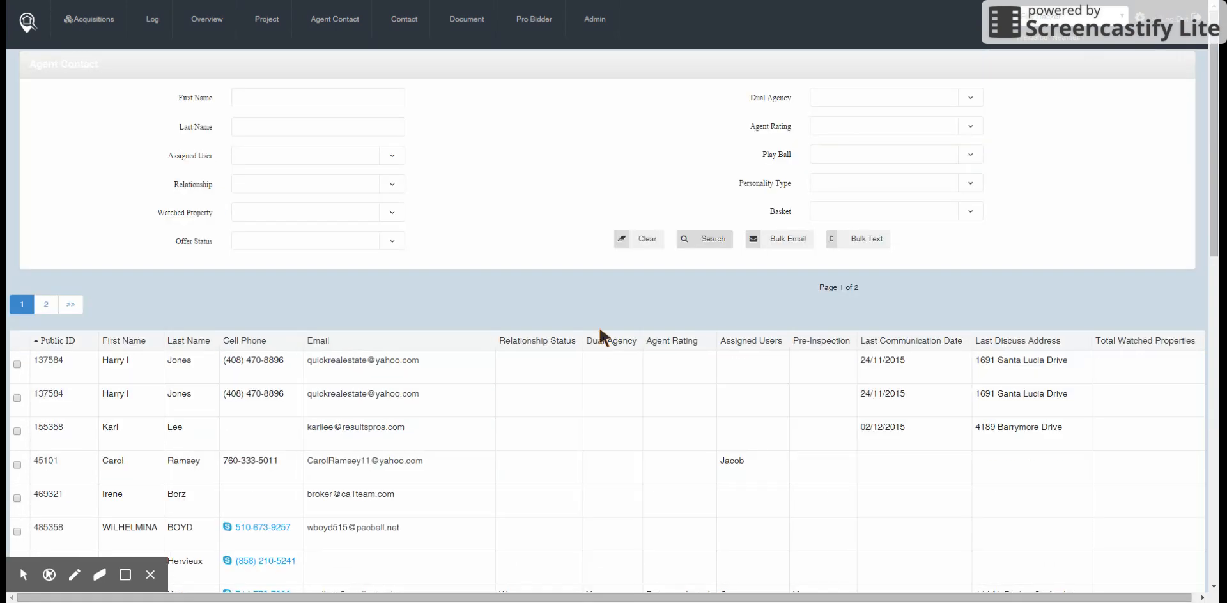
Start a bulk email to all the listed agents and load the "BETC Hot Letter 1" template into it
left_click(780, 234)
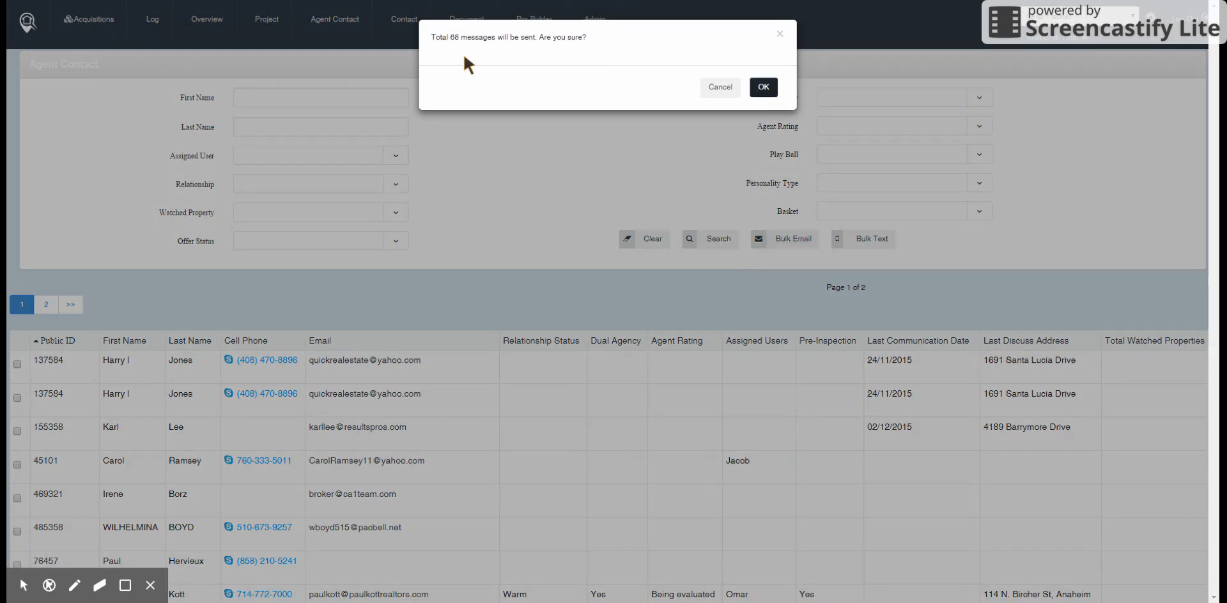
left_click_drag(445, 33, 476, 39)
left_click(774, 84)
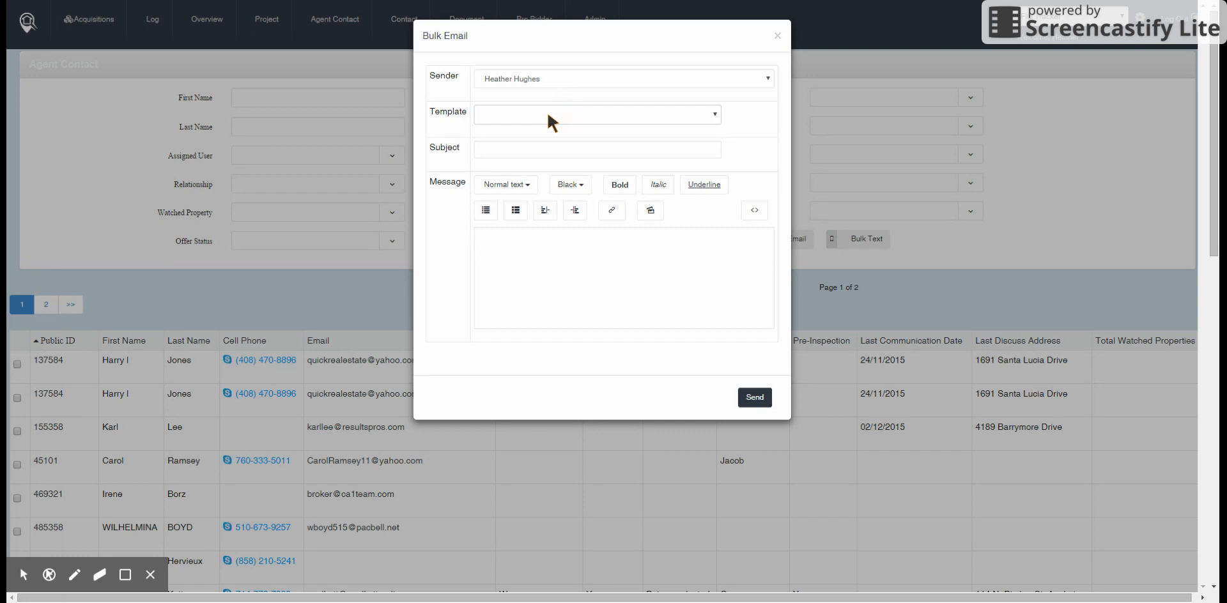
left_click(548, 116)
left_click(542, 310)
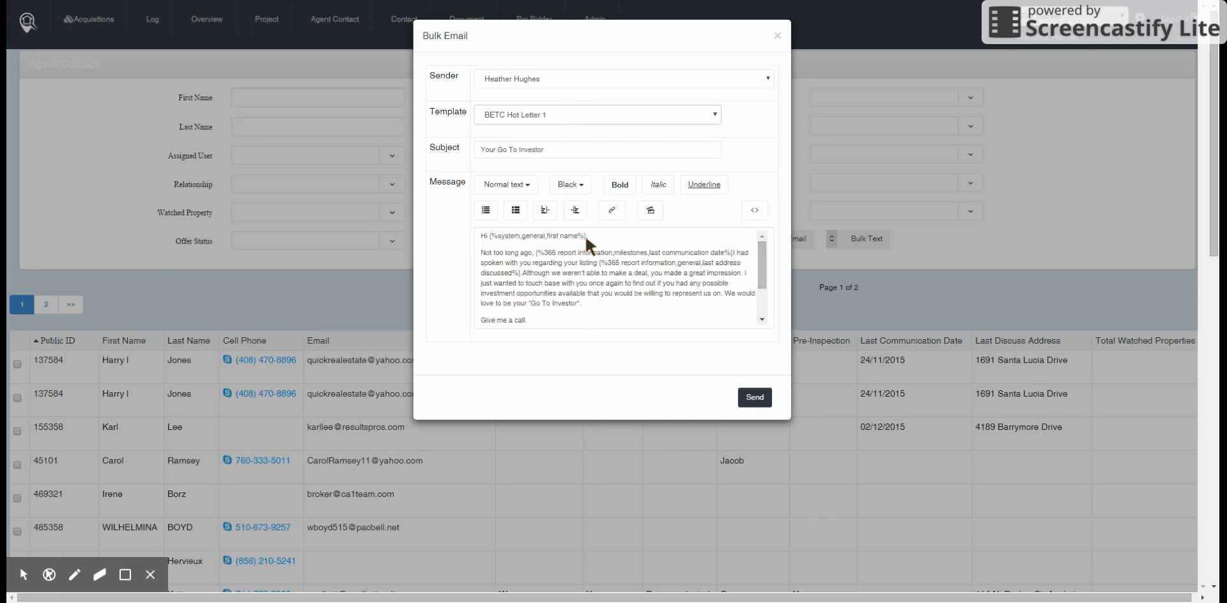
Review the greeting and opening text of the bulk email's message and close the email without sending it
scroll(583, 238, "down", 10)
scroll(579, 262, "up", 3)
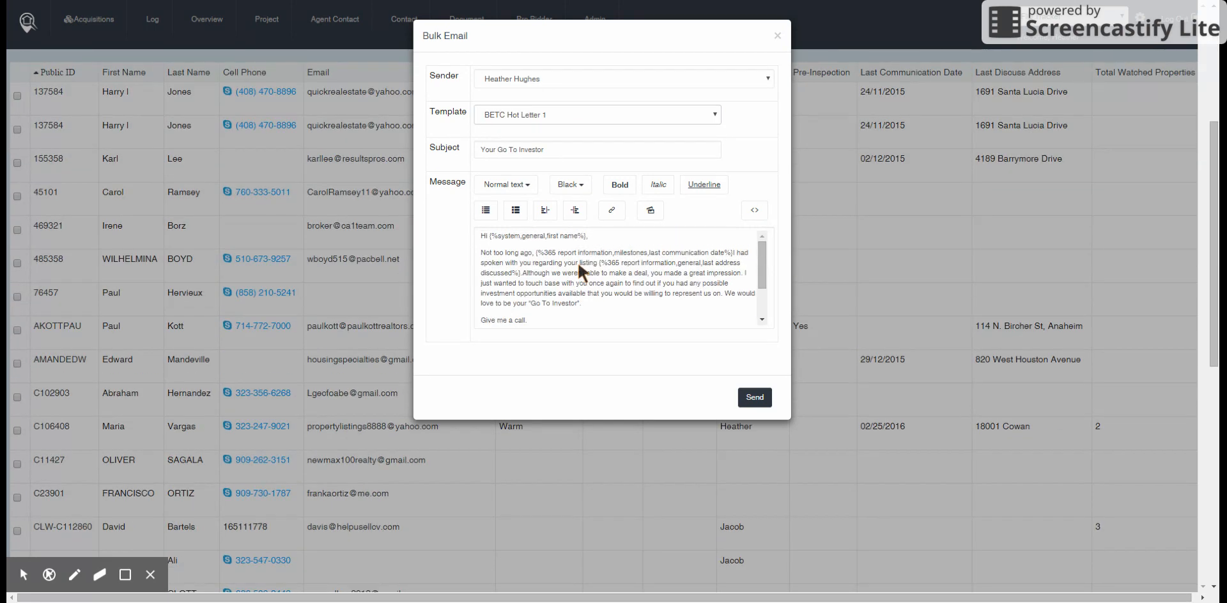
scroll(579, 264, "up", 1)
left_click_drag(481, 232, 548, 252)
left_click(542, 280)
scroll(519, 255, "up", 5)
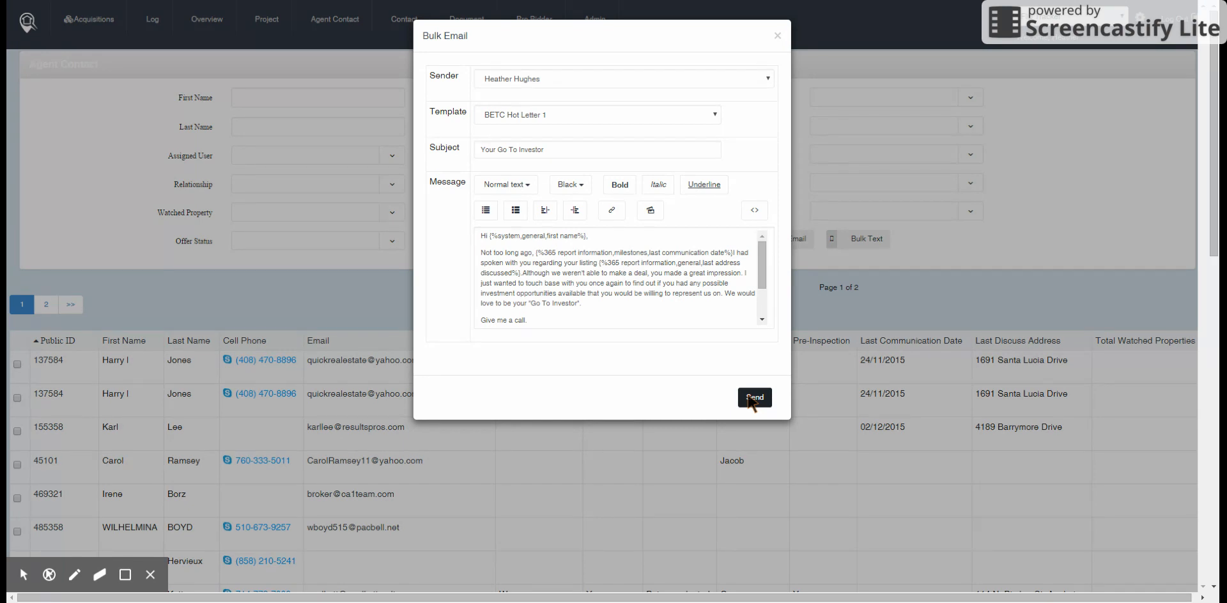
left_click(777, 36)
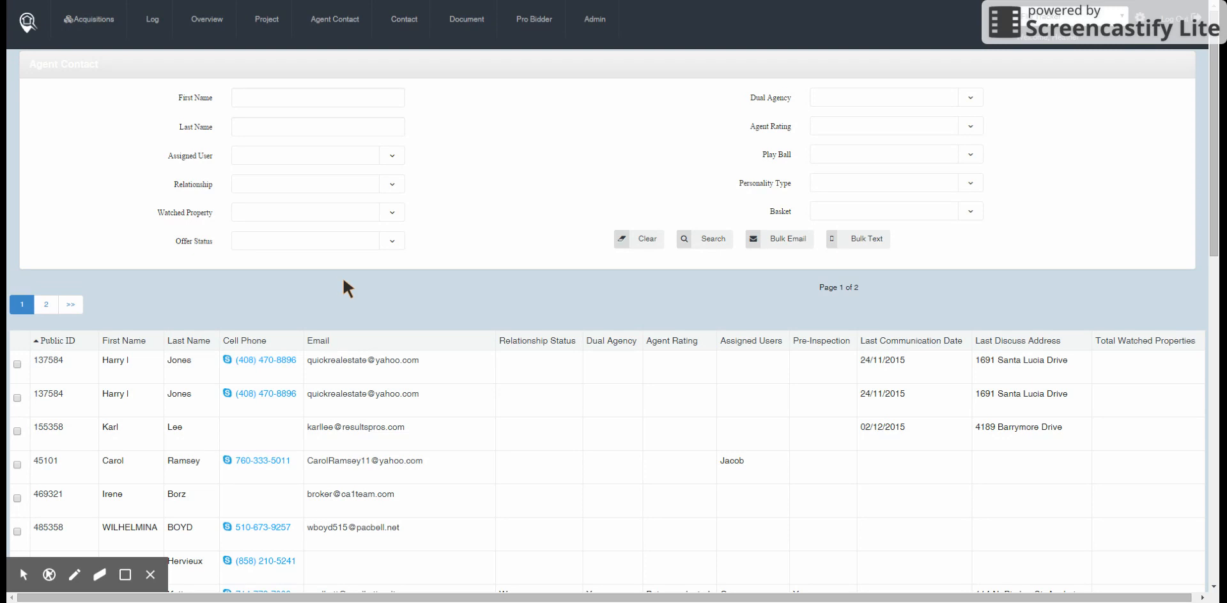
Open the Acquisitions dashboard and dismiss the property alert list
left_click(105, 27)
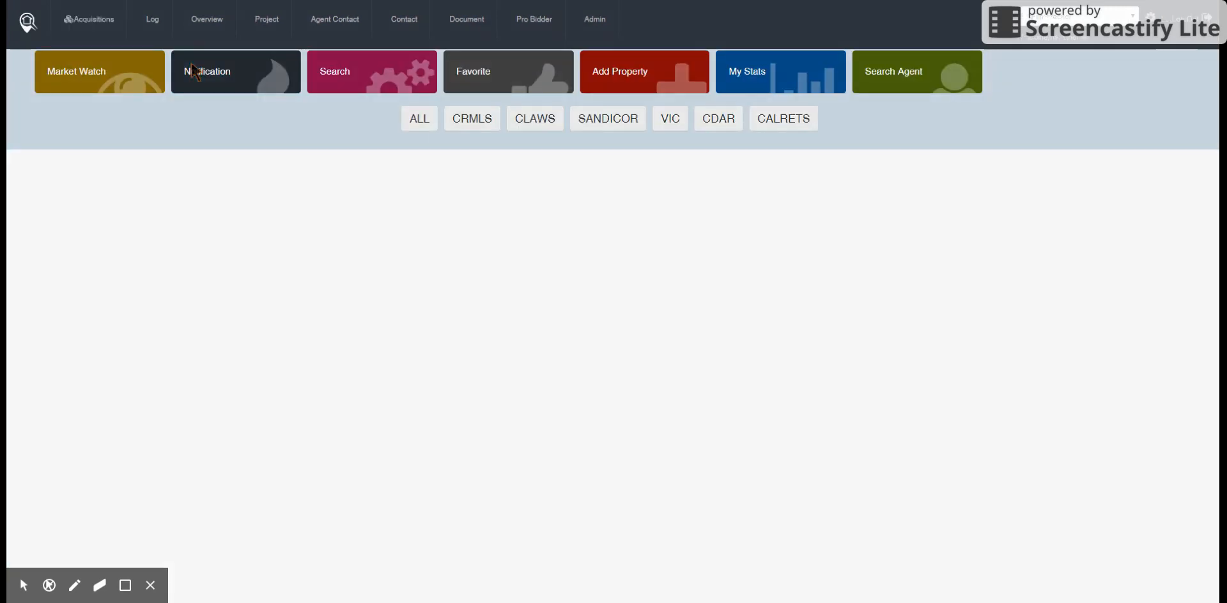
left_click(194, 73)
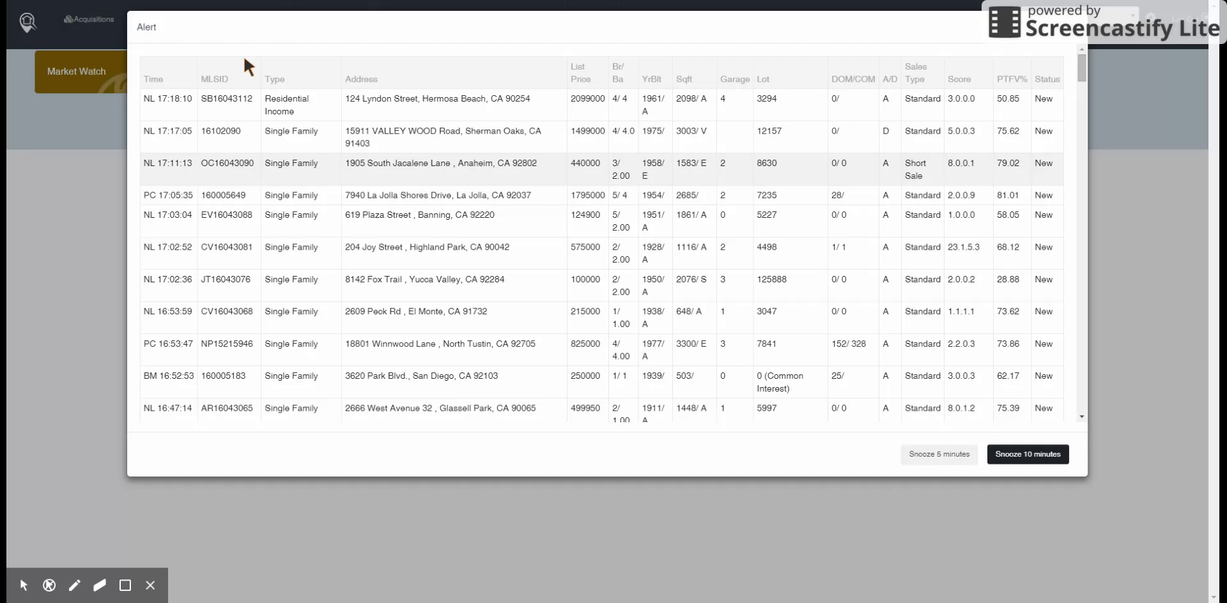
key("Escape")
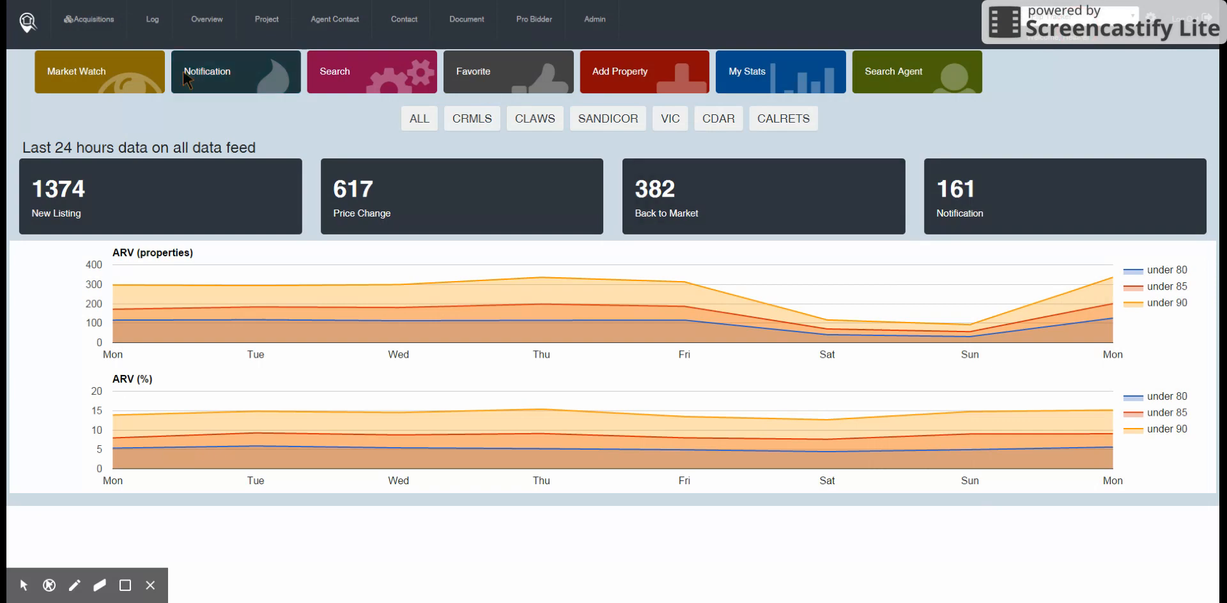